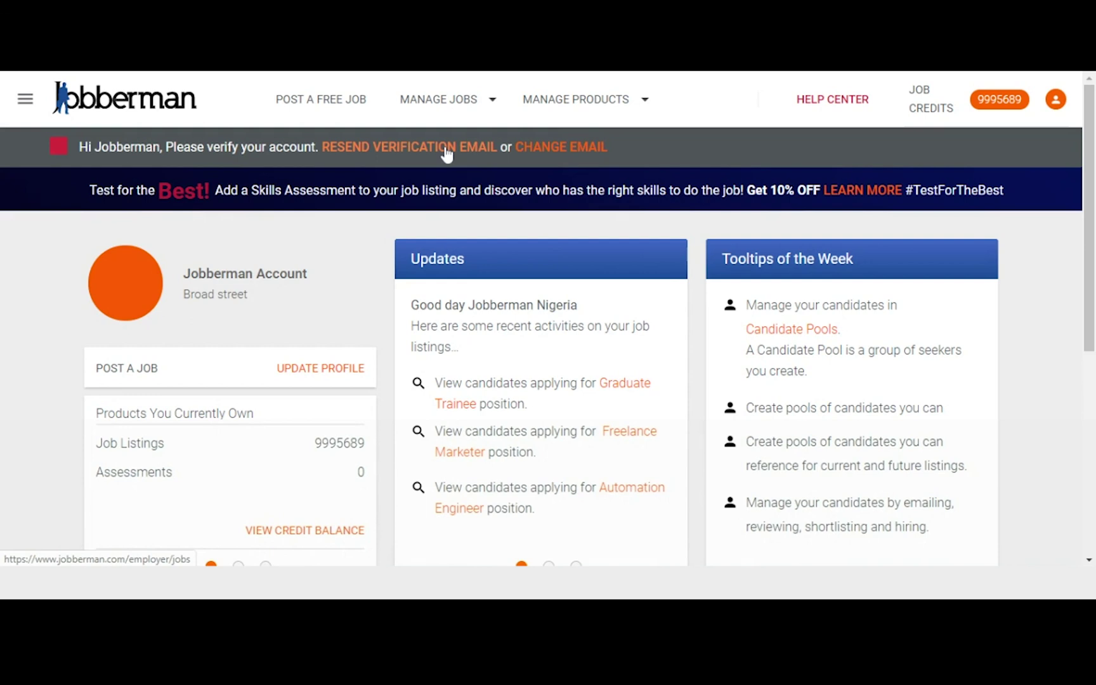
Bring up the Manage Jobs menu to reach the Experienced Accountant listing.
left_click(465, 106)
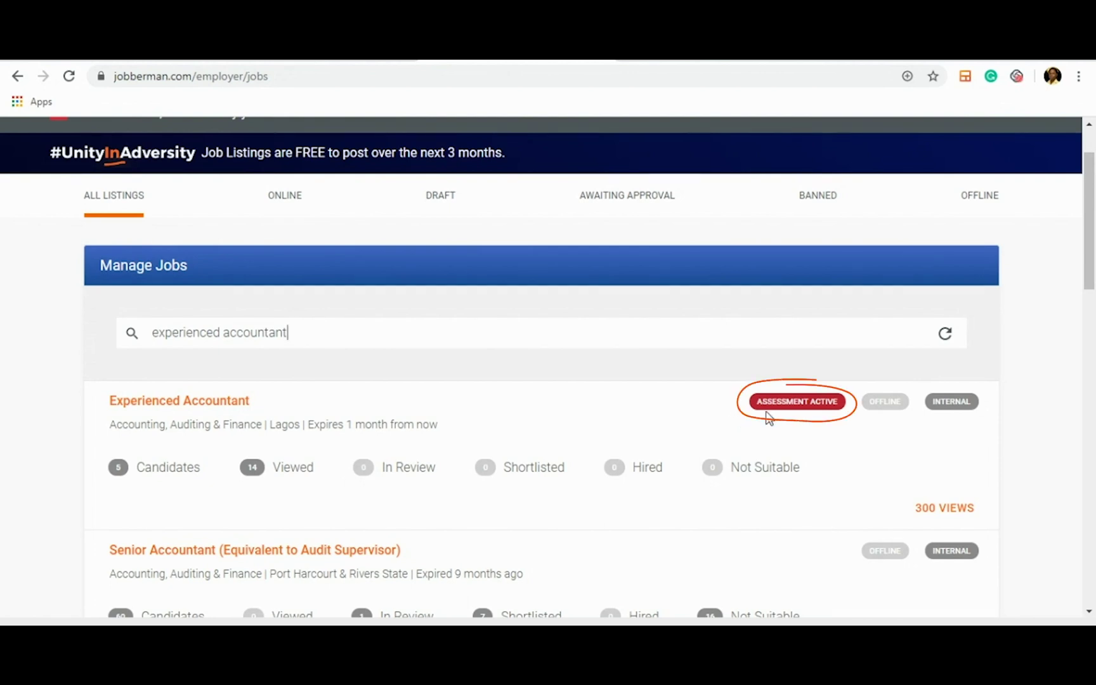
Open the Experienced Accountant job to see its applications chart and assessment breakdown.
left_click(234, 406)
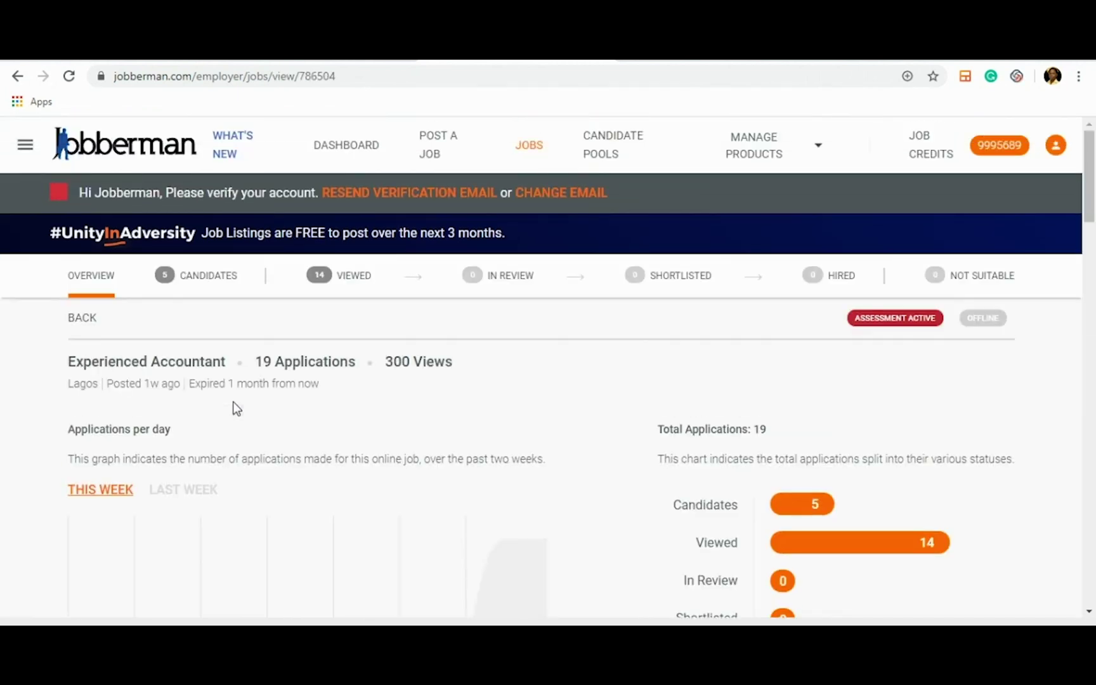
scroll(233, 402, "down", 1)
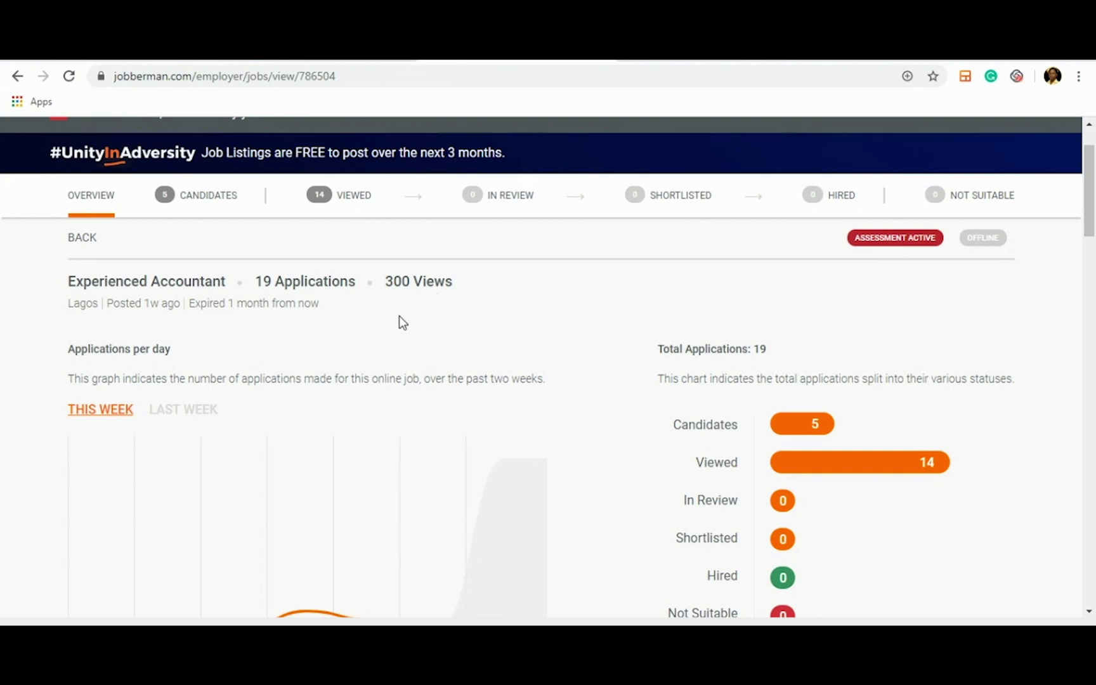
scroll(376, 325, "down", 1)
scroll(355, 335, "down", 1)
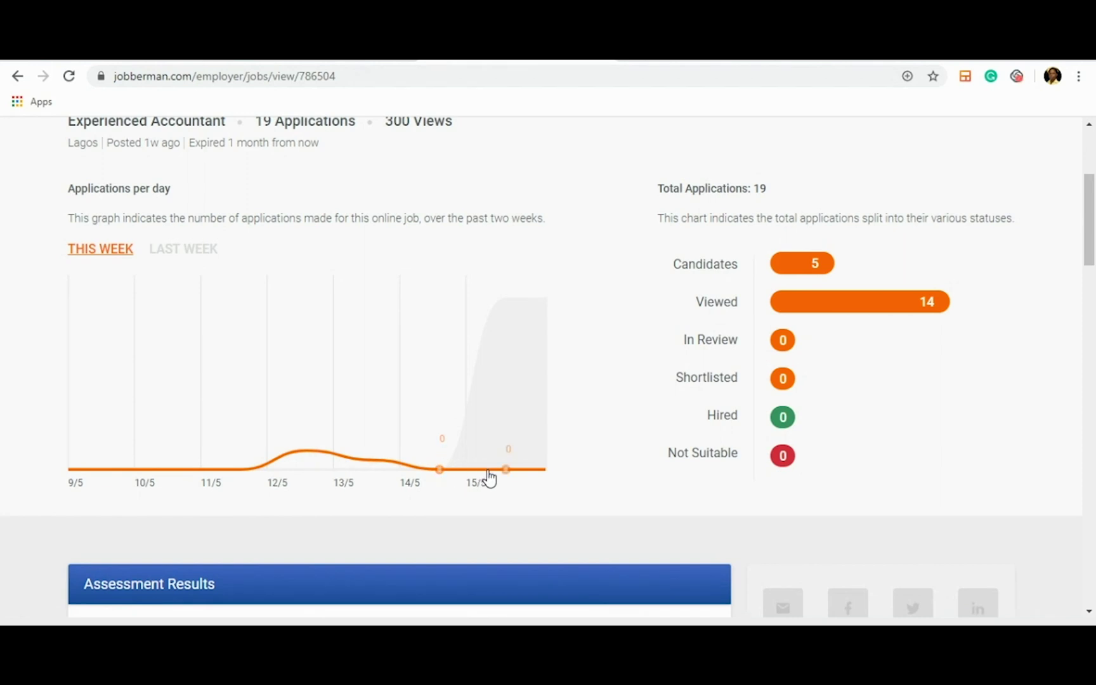
scroll(505, 472, "down", 1)
scroll(507, 472, "down", 2)
scroll(507, 471, "down", 1)
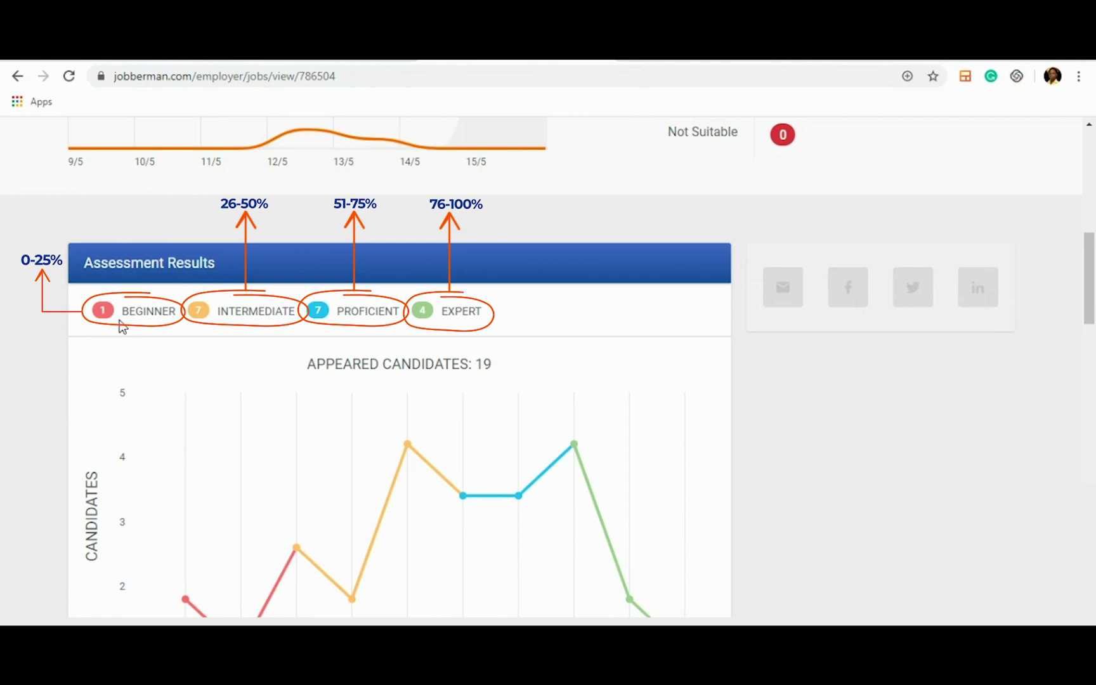
scroll(659, 504, "up", 2)
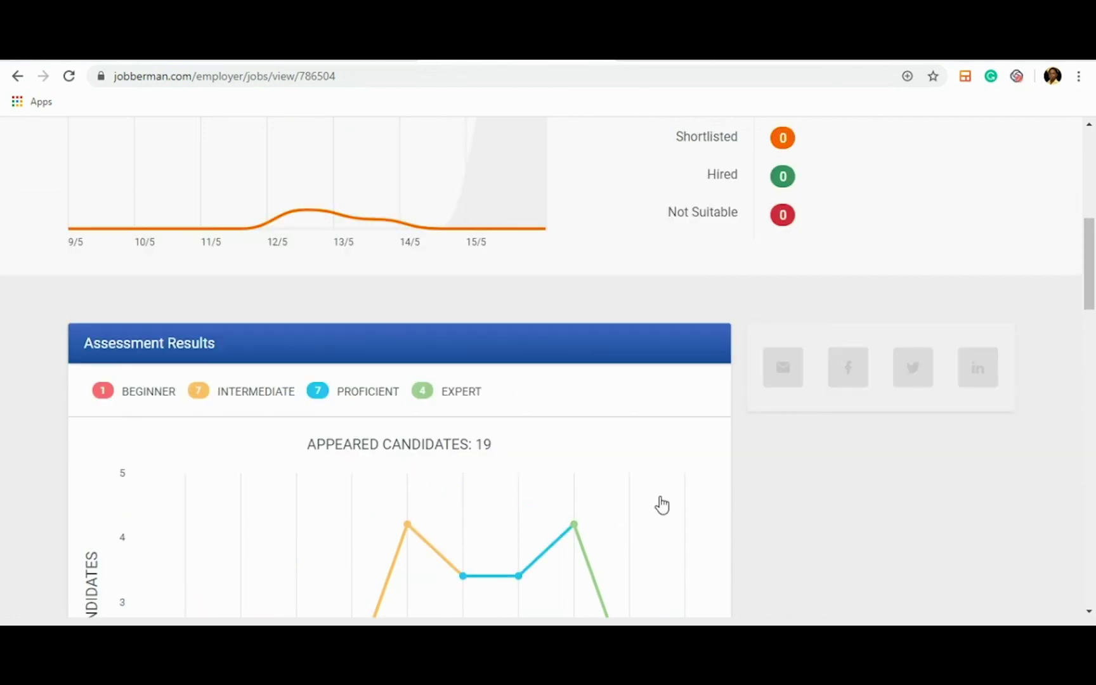
scroll(658, 504, "up", 3)
scroll(299, 352, "up", 3)
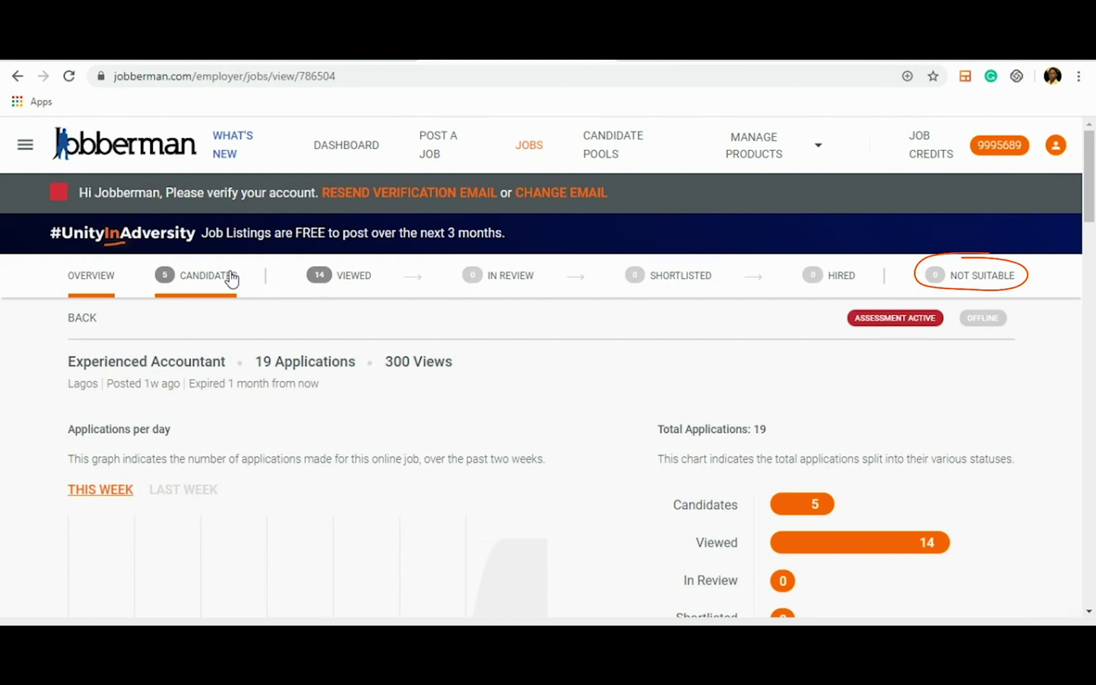
Show the Experienced Accountant job's candidate list and filters.
left_click(231, 279)
scroll(249, 316, "down", 1)
scroll(249, 316, "down", 1)
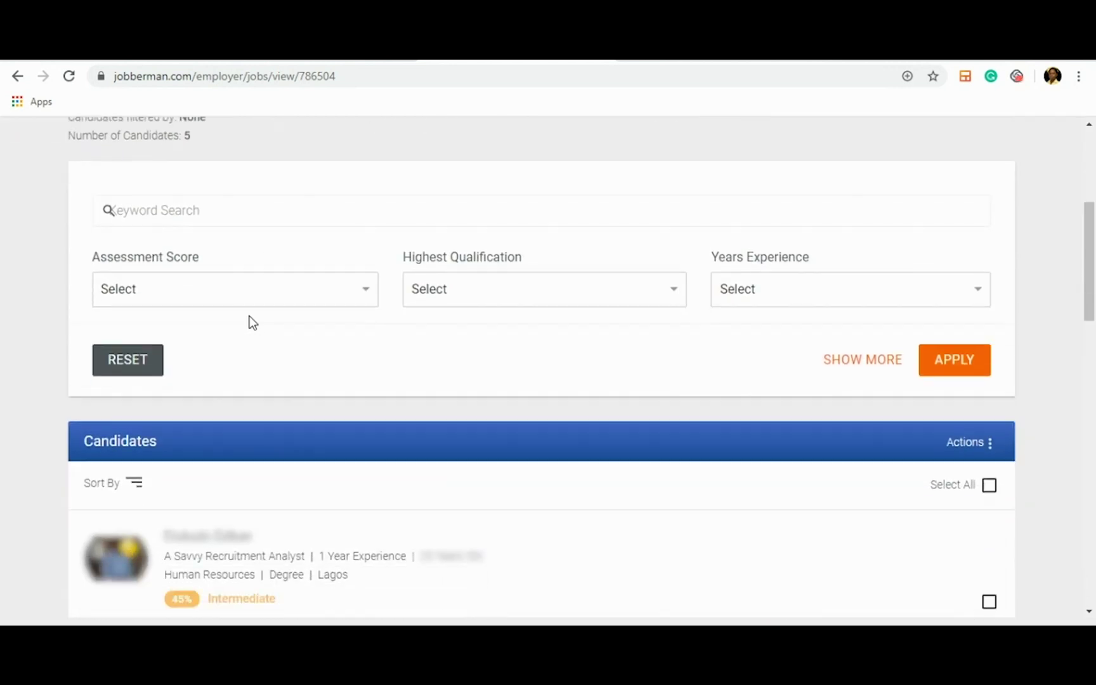
scroll(250, 316, "down", 1)
scroll(249, 316, "down", 1)
scroll(249, 316, "down", 1)
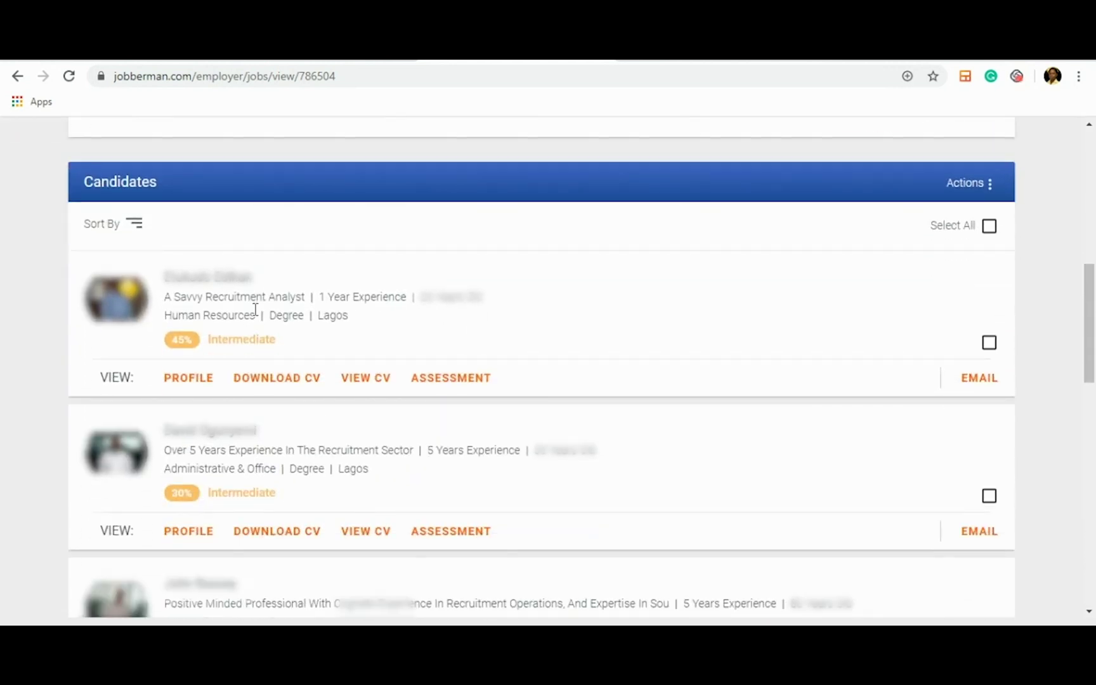
scroll(254, 308, "down", 1)
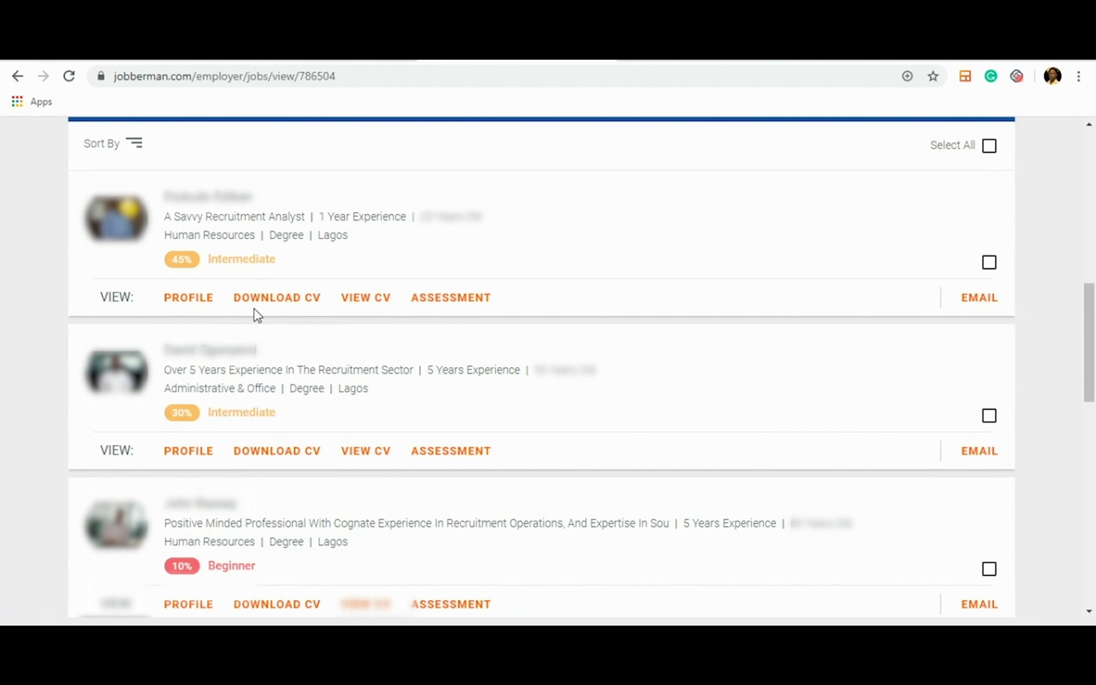
scroll(254, 309, "down", 2)
scroll(254, 308, "down", 1)
scroll(254, 309, "down", 1)
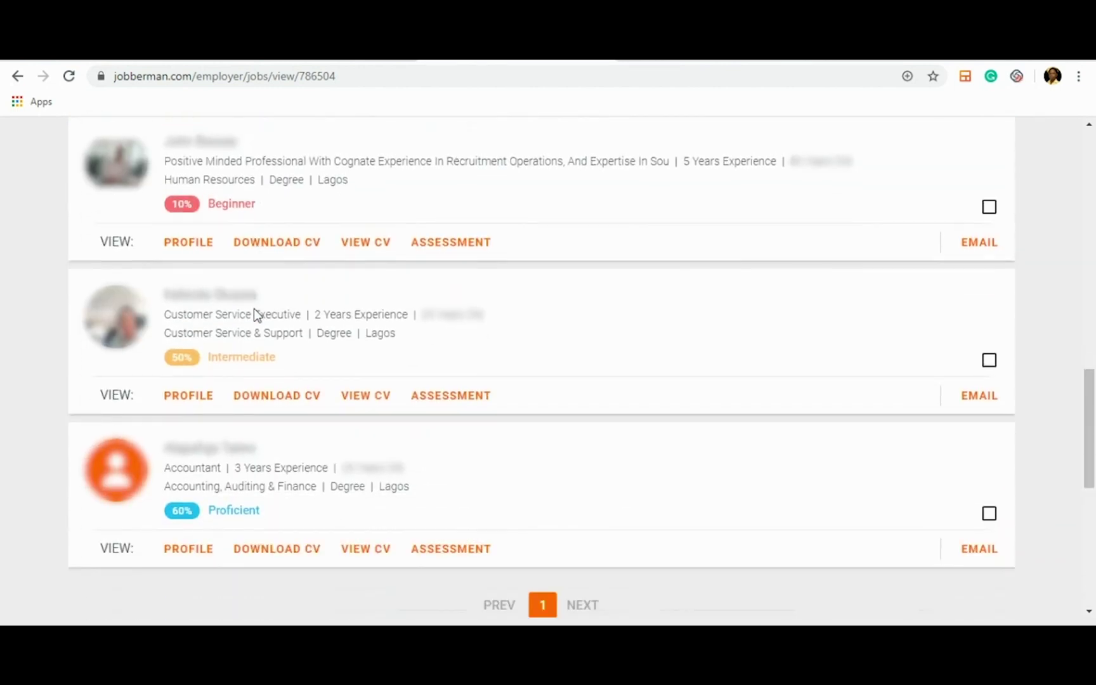
scroll(254, 314, "down", 1)
scroll(253, 315, "up", 1)
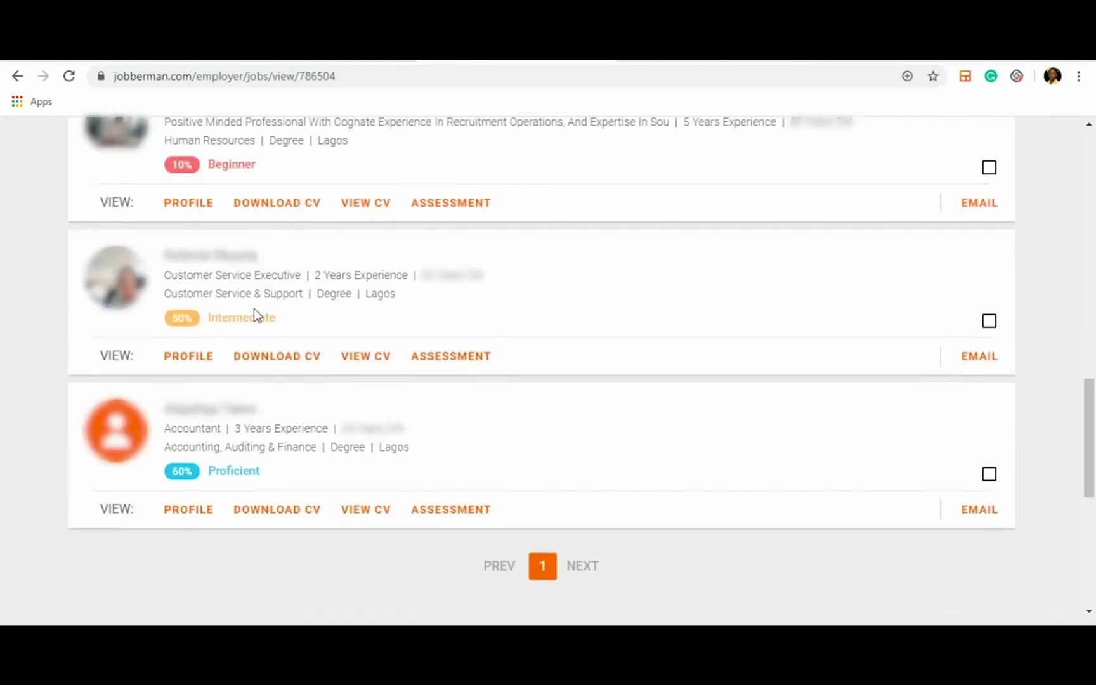
scroll(253, 314, "up", 2)
scroll(254, 314, "up", 2)
scroll(254, 314, "up", 1)
scroll(253, 309, "up", 3)
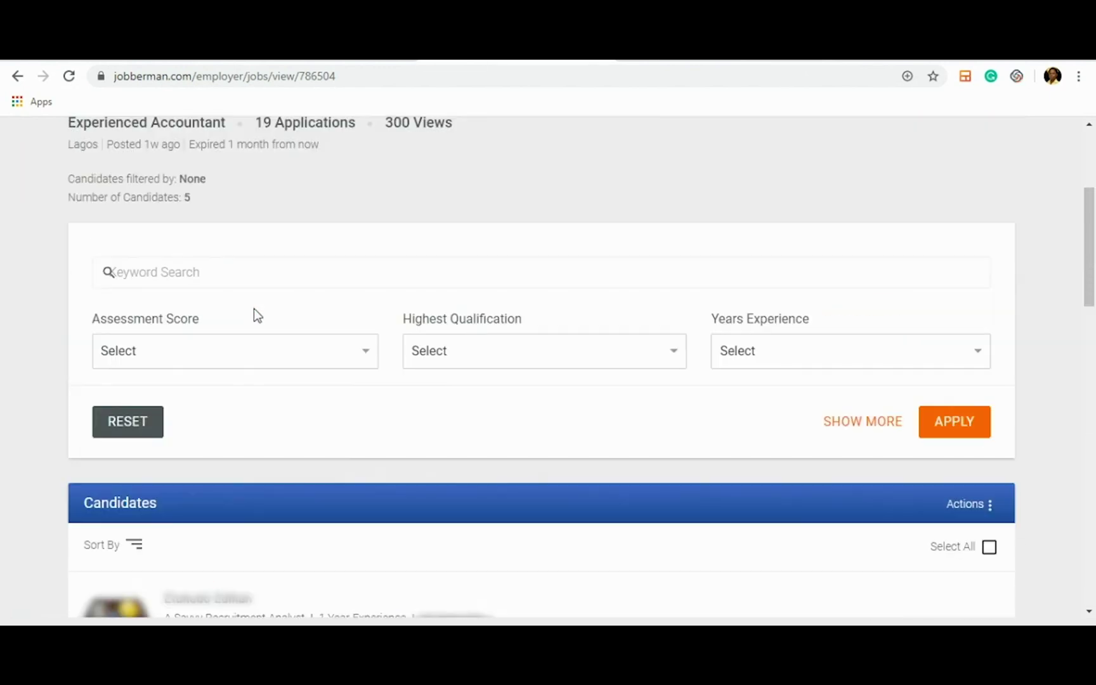
scroll(253, 309, "up", 1)
scroll(253, 310, "up", 1)
scroll(253, 313, "up", 1)
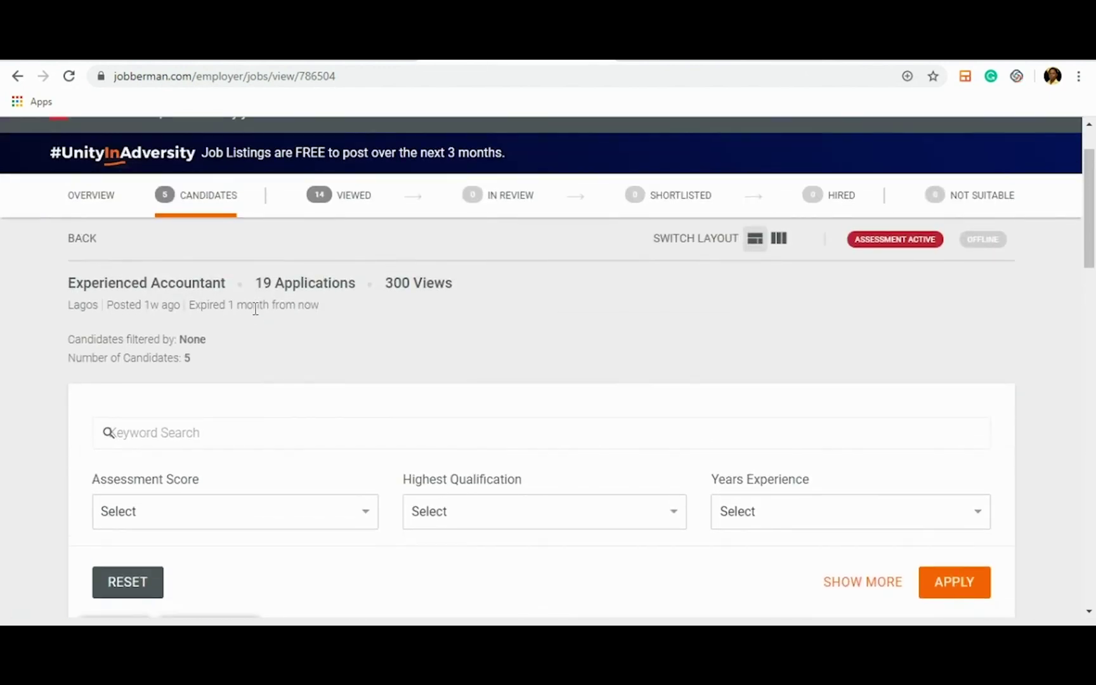
scroll(253, 308, "up", 1)
scroll(254, 308, "down", 1)
scroll(253, 309, "down", 1)
scroll(250, 317, "down", 1)
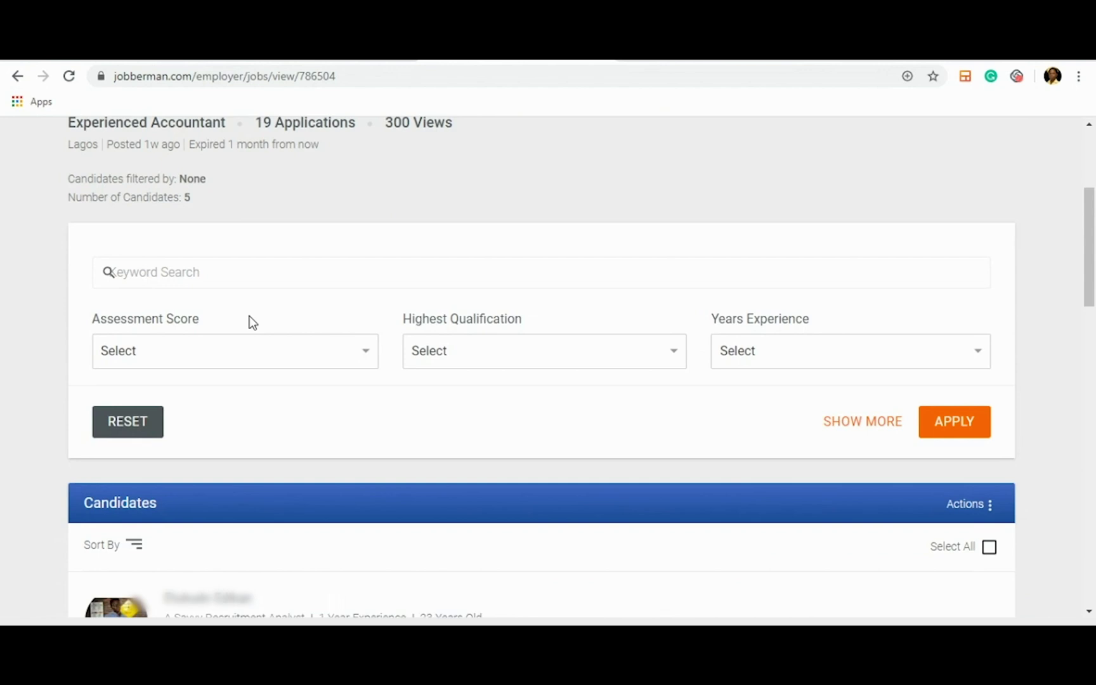
scroll(249, 316, "up", 2)
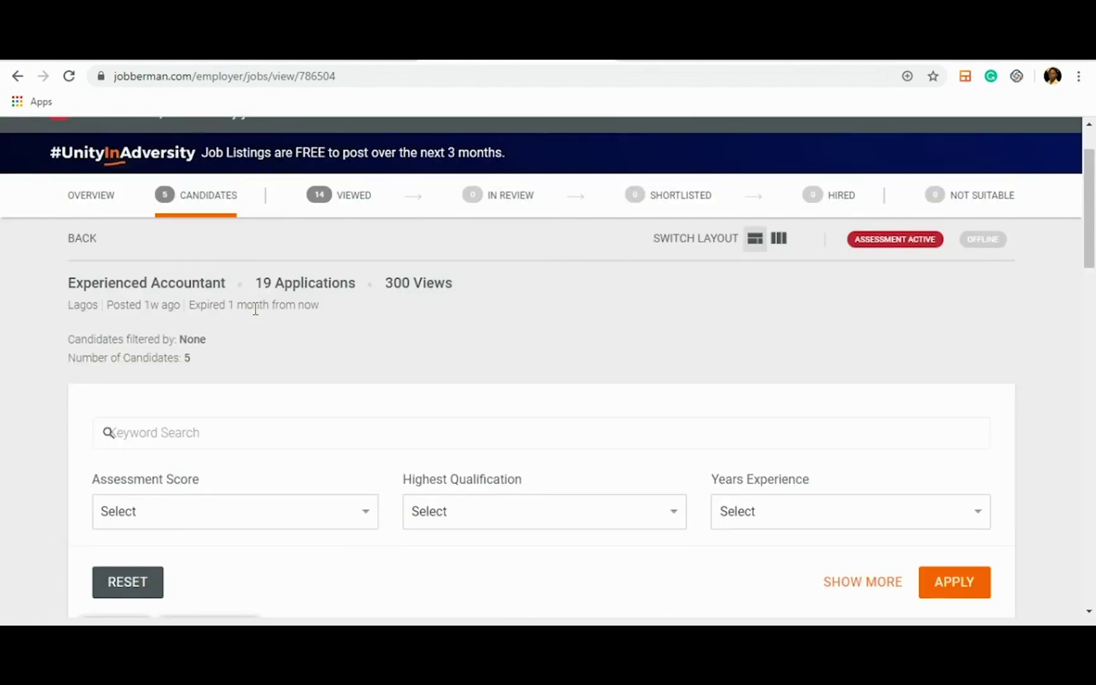
scroll(258, 324, "down", 1)
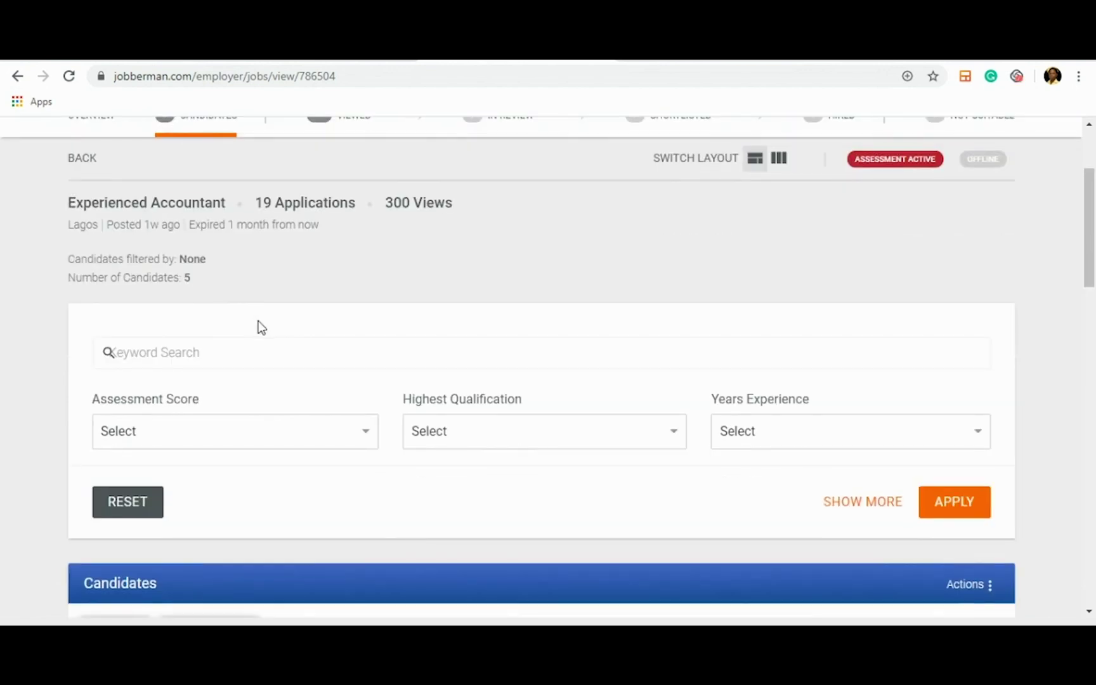
left_click(229, 429)
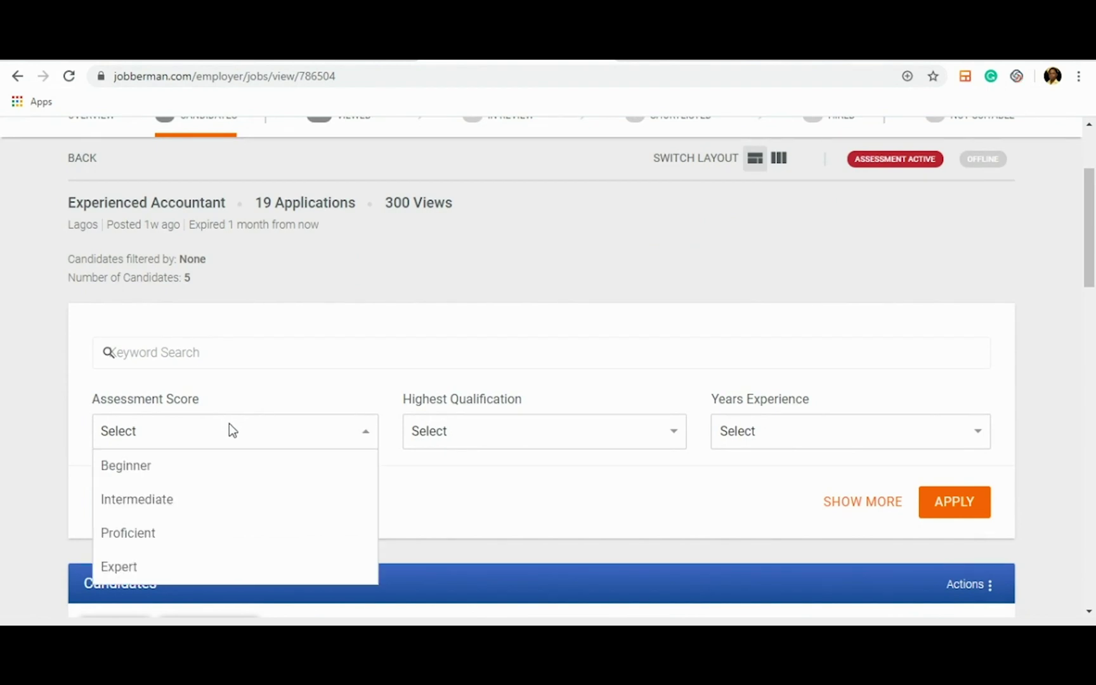
scroll(230, 426, "down", 1)
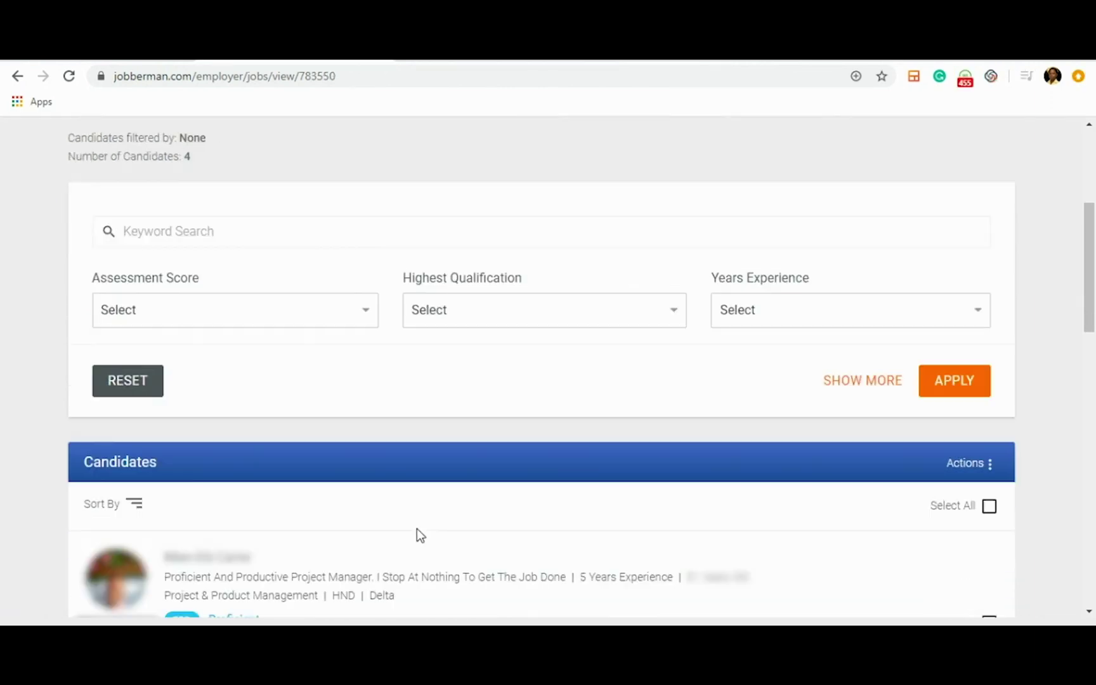
scroll(417, 535, "down", 1)
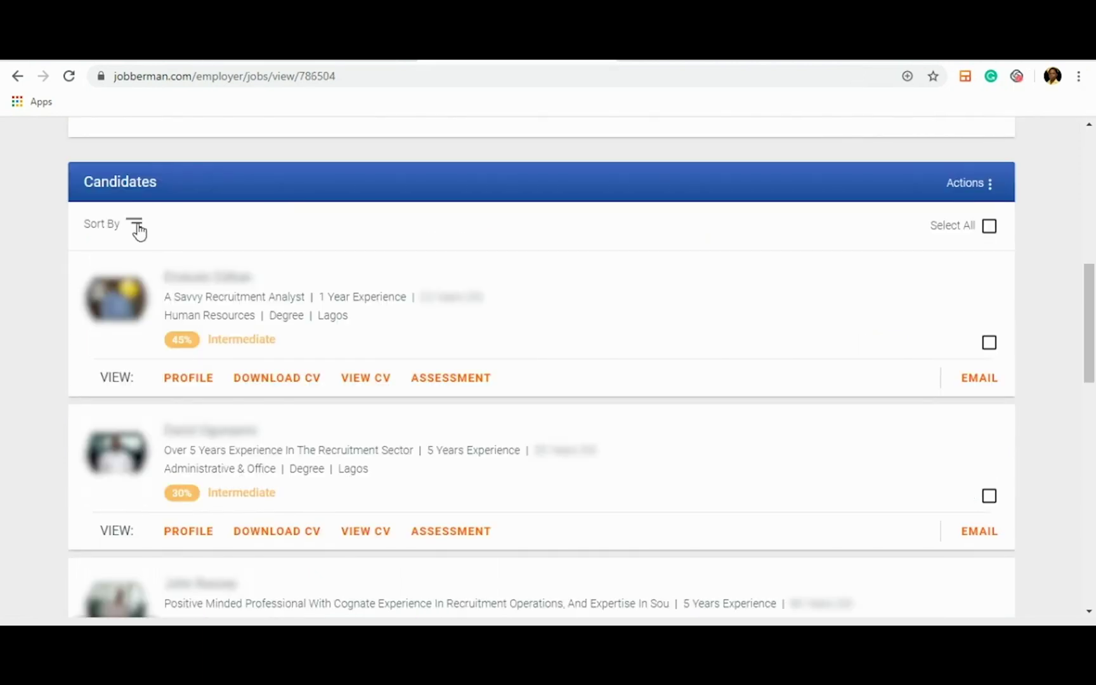
Sort the candidate list by Assessment Score.
left_click(132, 224)
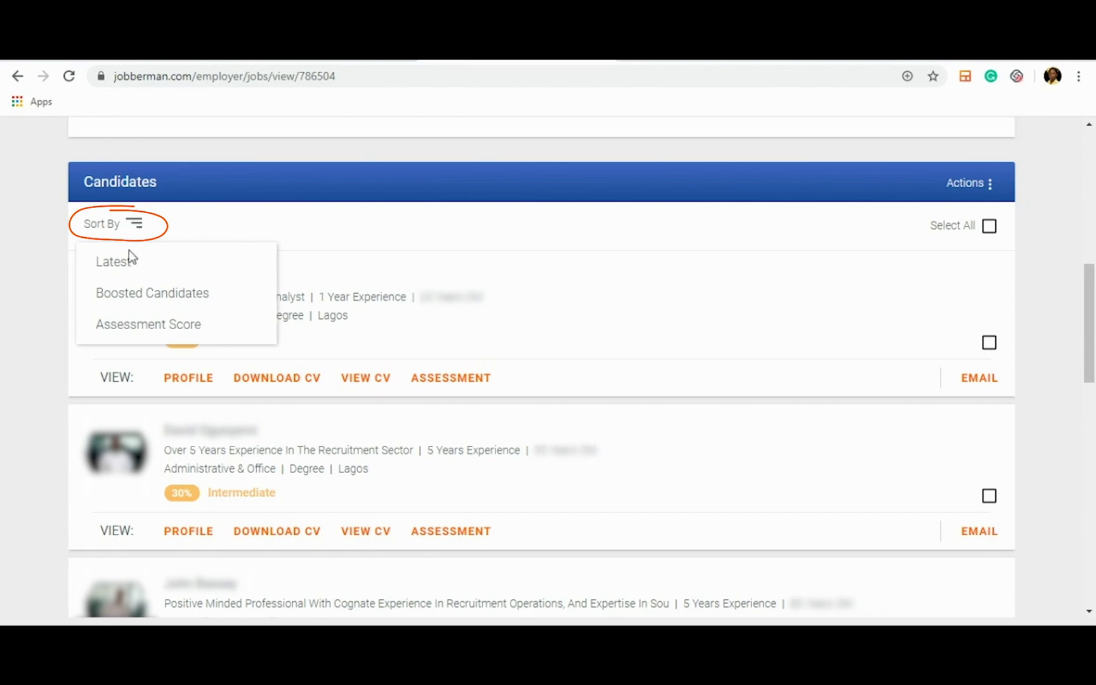
left_click(170, 324)
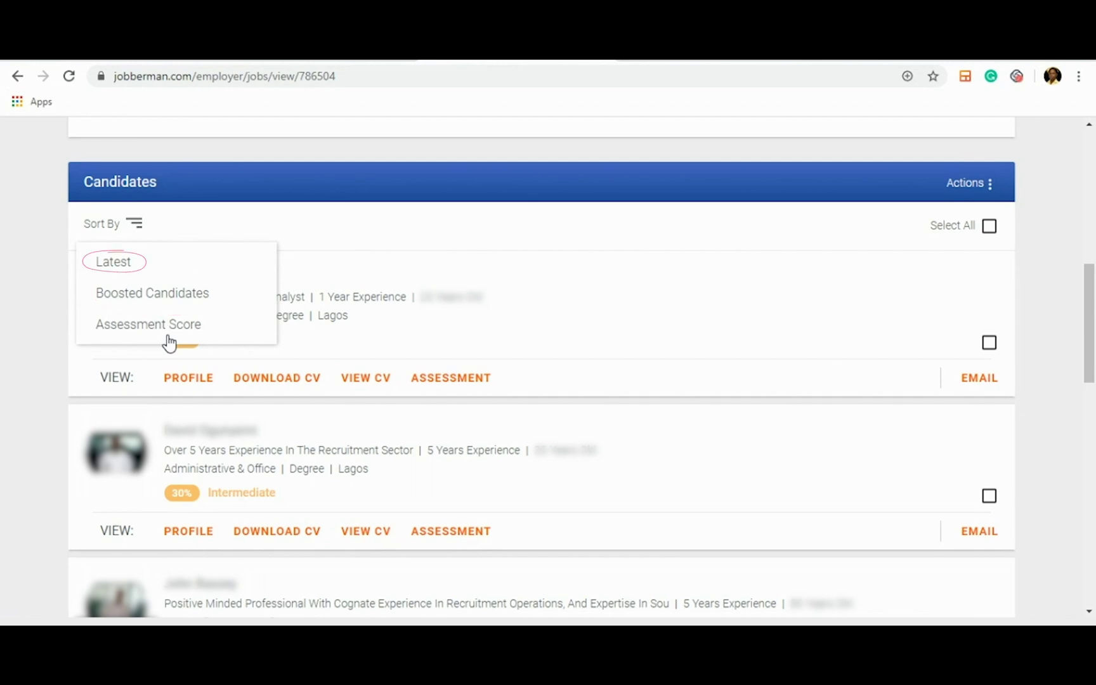
left_click(169, 341)
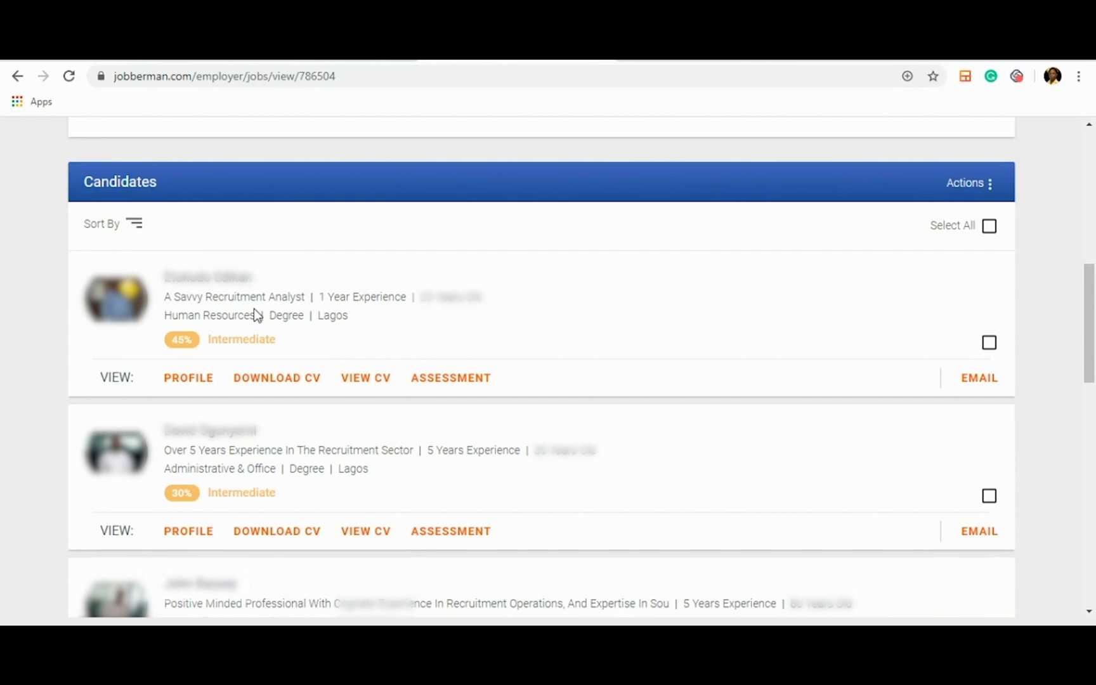
scroll(253, 308, "down", 1)
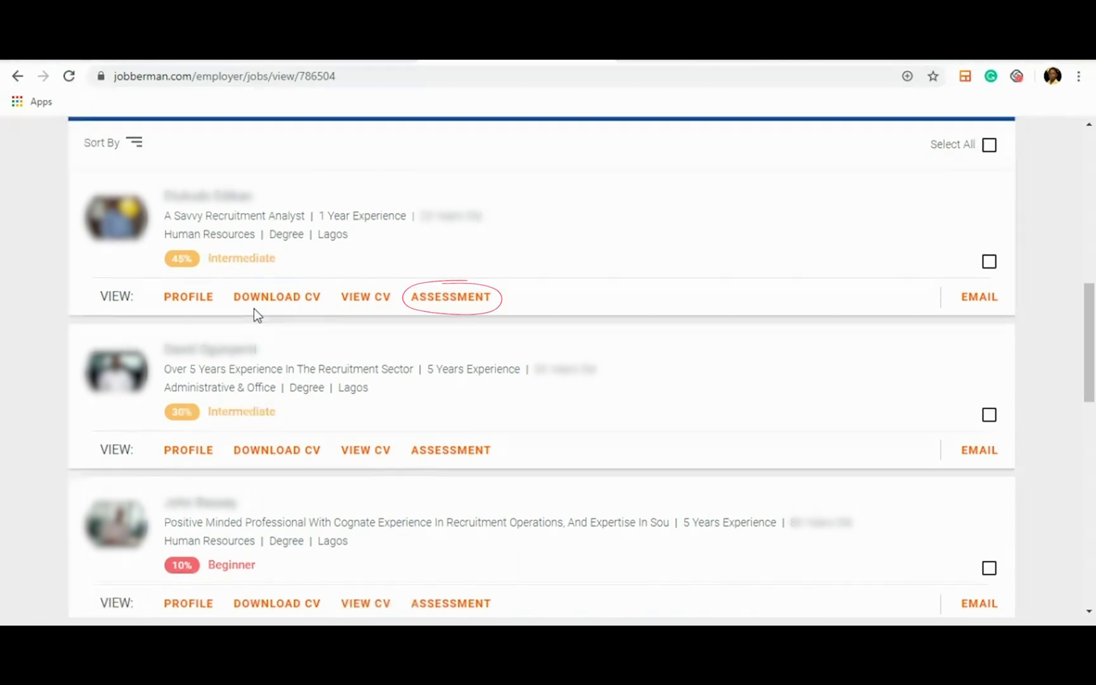
scroll(472, 386, "up", 5)
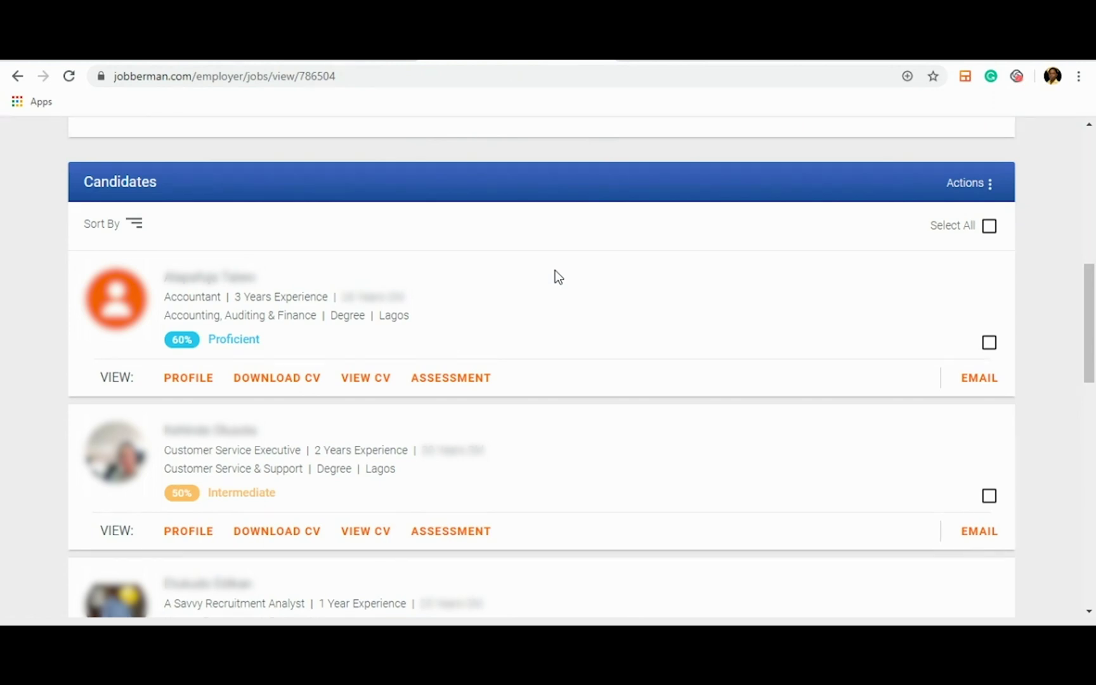
Select the 60% Proficient candidate and show the Actions menu with move and download options.
left_click(988, 343)
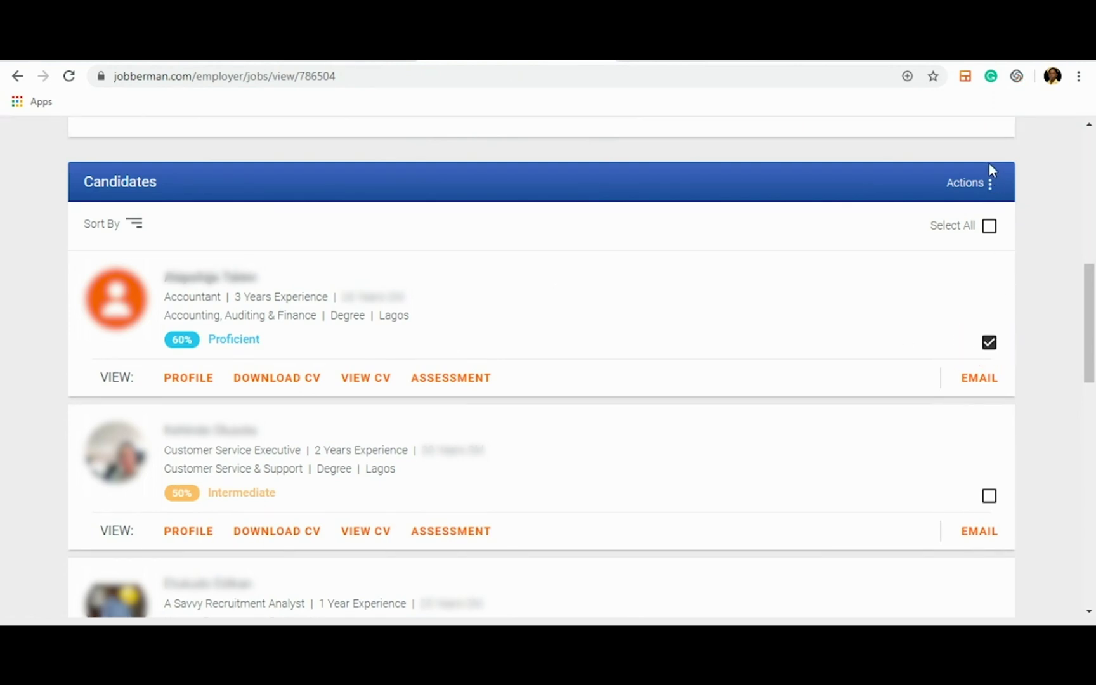
left_click(979, 190)
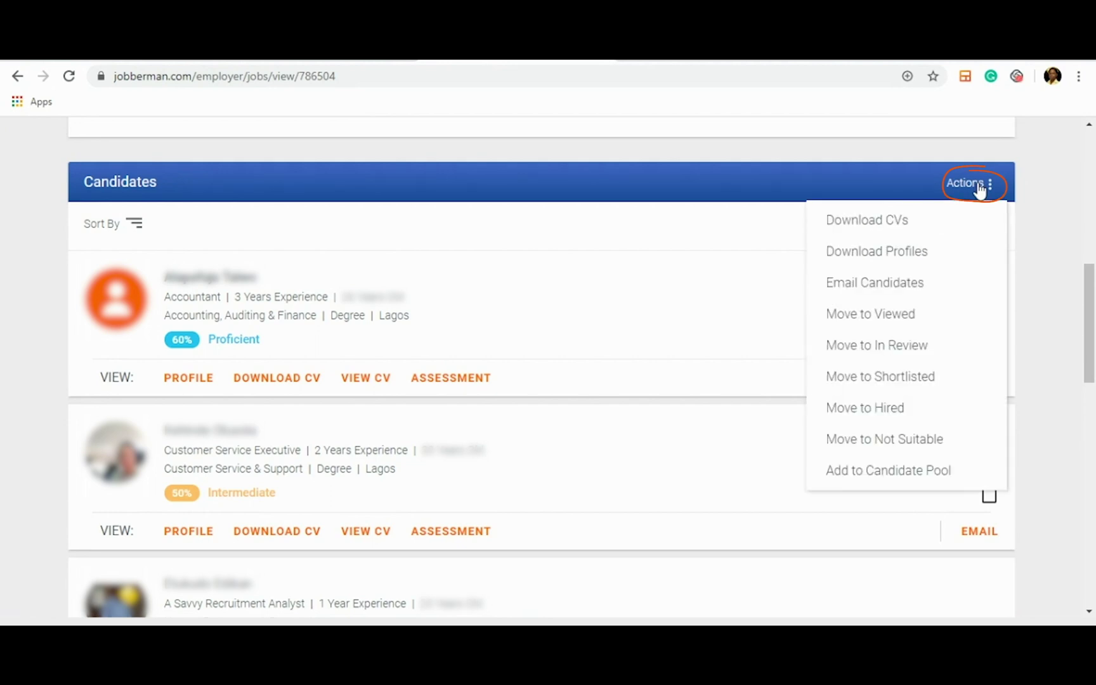